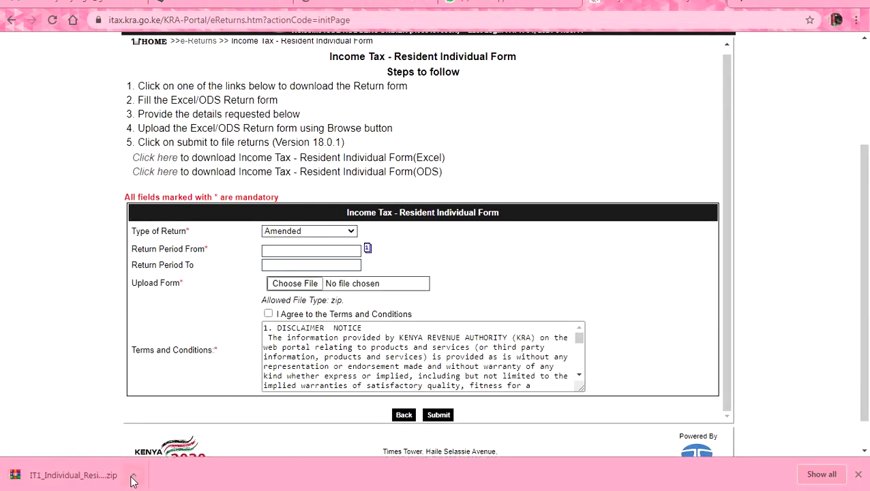
# Open IT1_Individual_Resident_Return_XLS.xls from the downloaded return zip archive in Excel
pyautogui.click(82, 477)
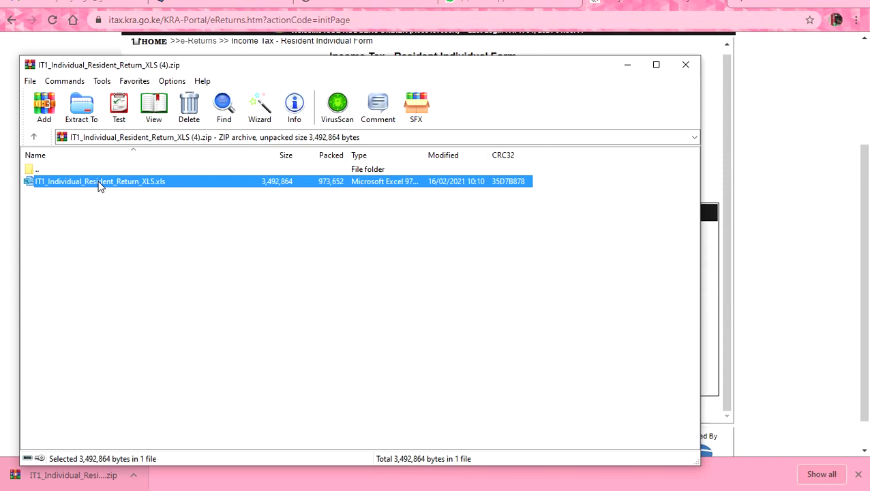
pyautogui.doubleClick(98, 182)
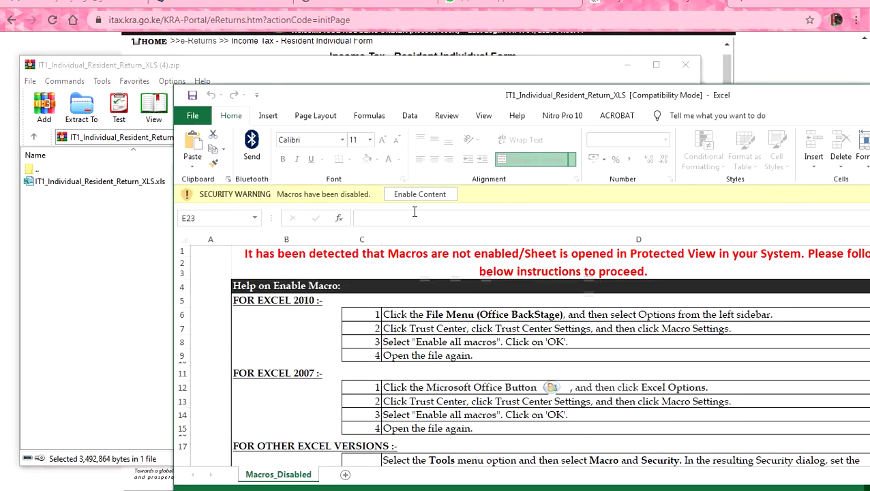
# Enable the workbook's macros, then enter the PIN, Original return type and 01/01/2020–31/12/2020 period
pyautogui.click(419, 194)
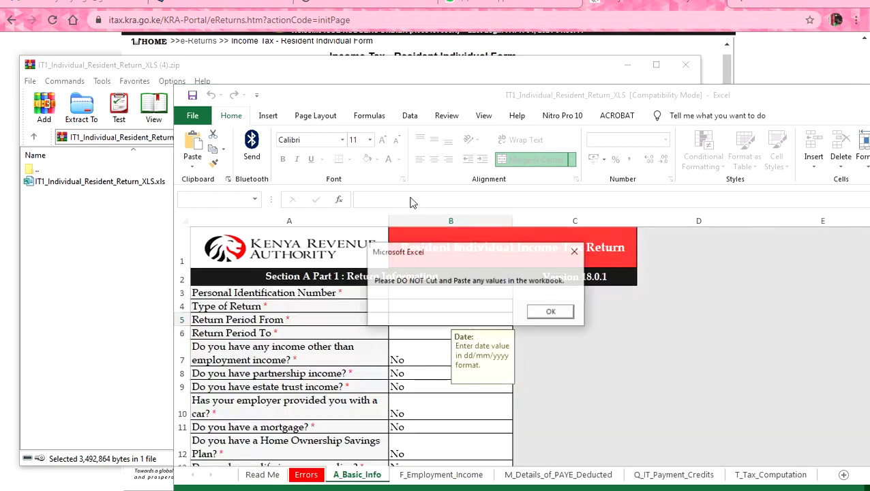
pyautogui.click(550, 311)
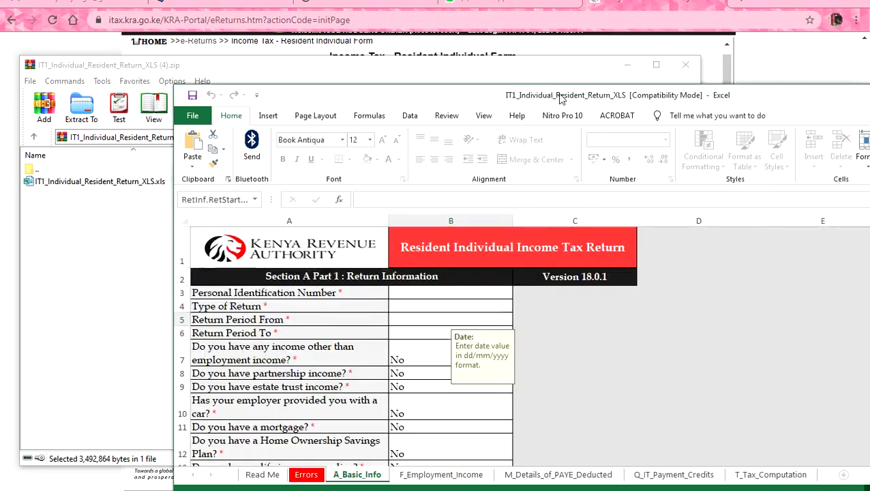
pyautogui.moveTo(561, 95); pyautogui.dragTo(549, 68)
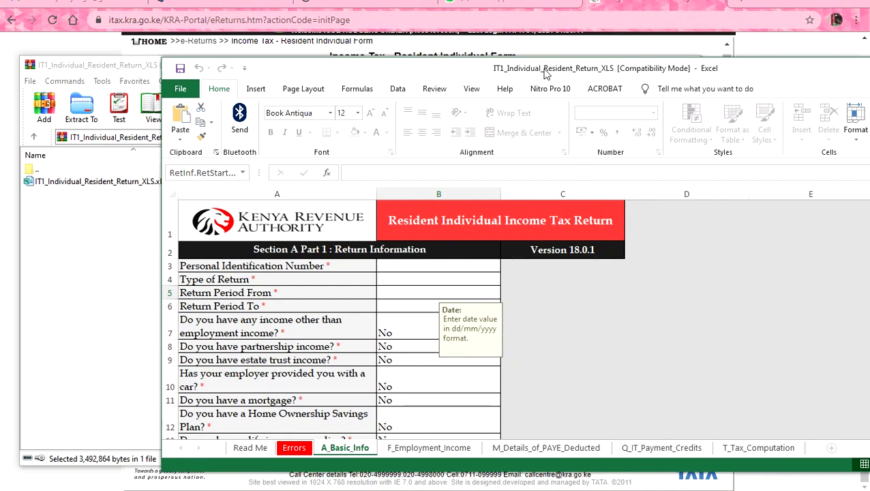
pyautogui.write('01')
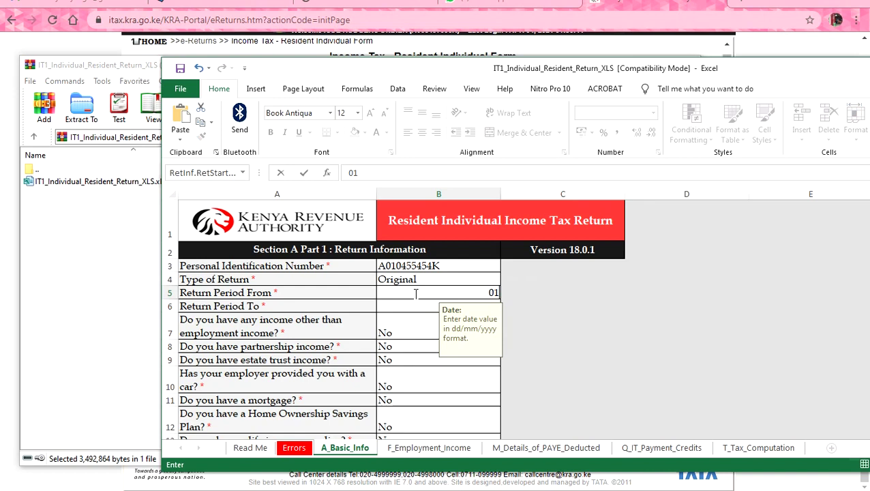
pyautogui.write('/01/2020')
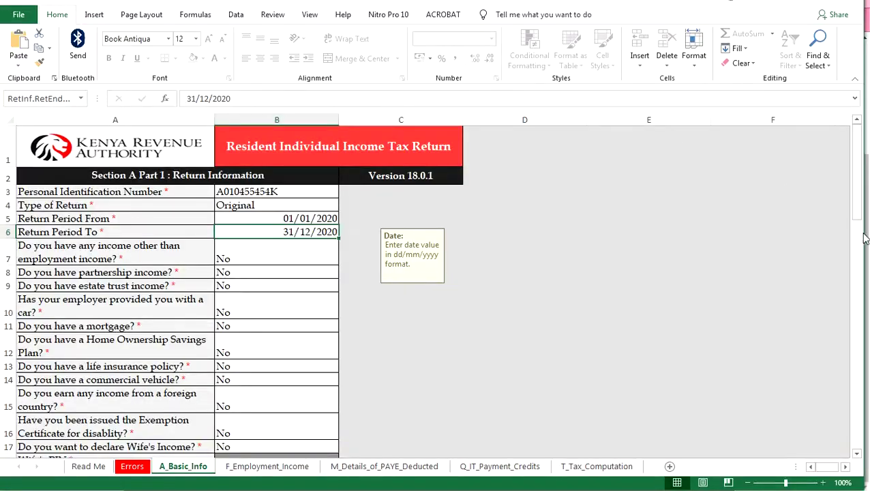
pyautogui.moveTo(863, 240); pyautogui.dragTo(868, 239)
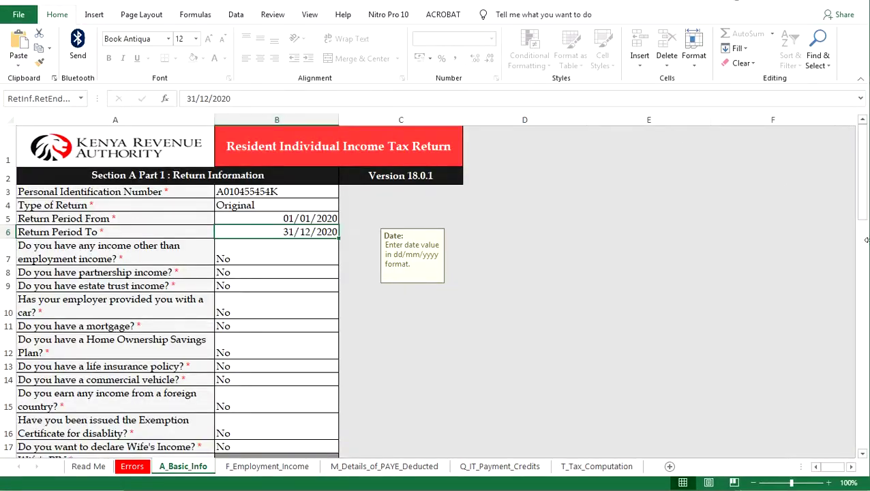
pyautogui.hotkey('ctrl', 'pagedown')
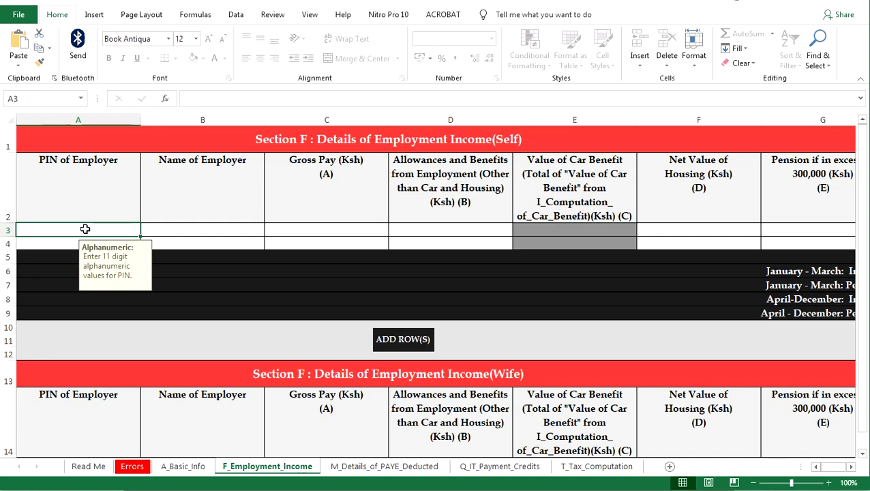
# Check the PAYE deducted sheet's taxable salary of 645,000 and tax payable of 97,495
pyautogui.hotkey('ctrl', 'pagedown')
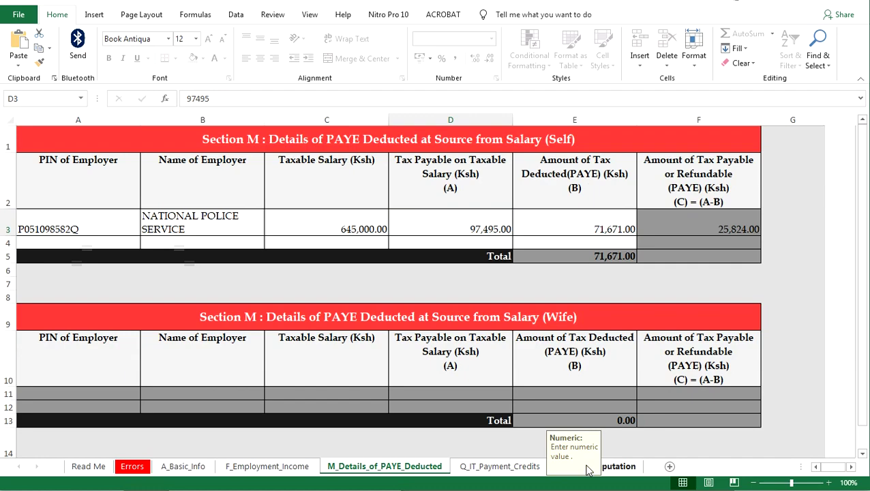
pyautogui.click(587, 469)
pyautogui.scroll(-7, 504, 389)
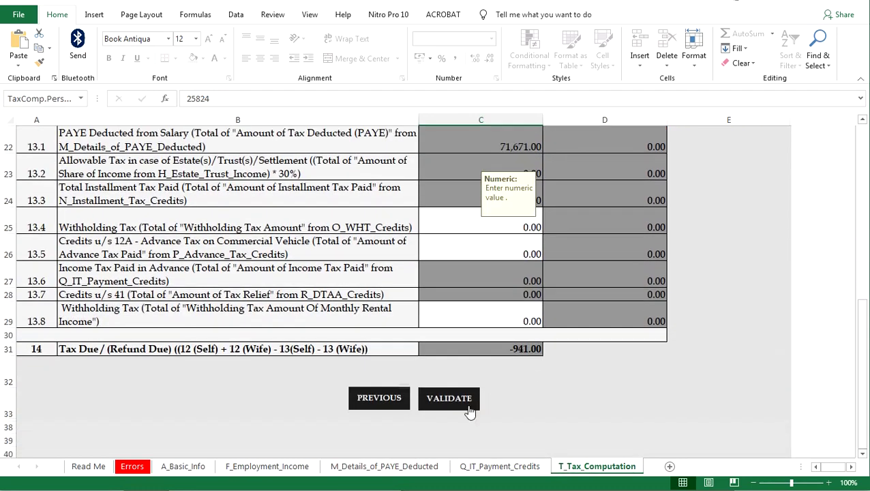
pyautogui.click(382, 466)
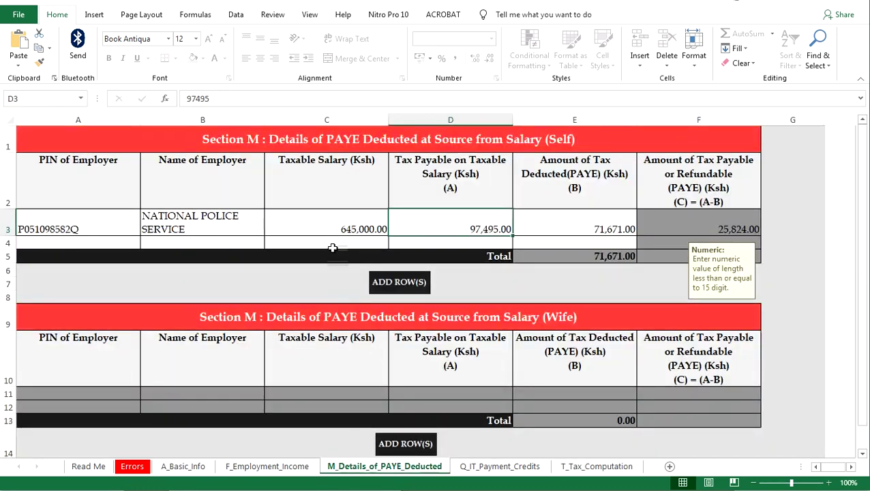
pyautogui.click(351, 229)
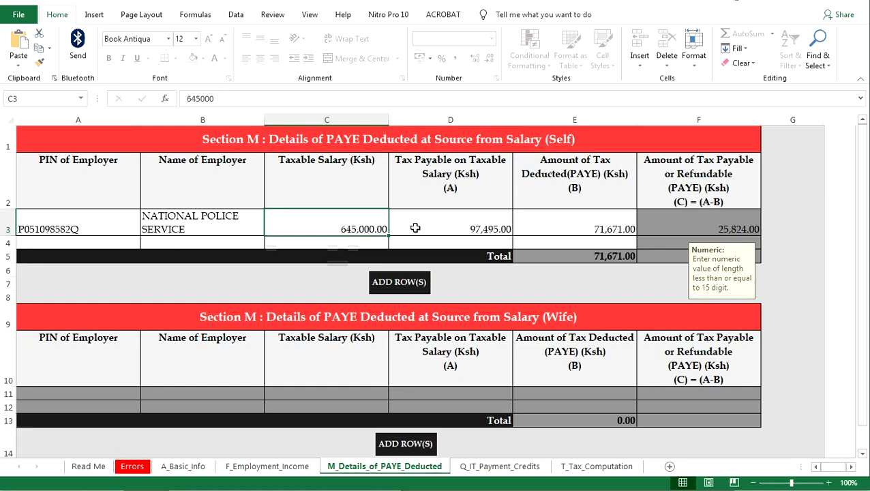
pyautogui.click(449, 227)
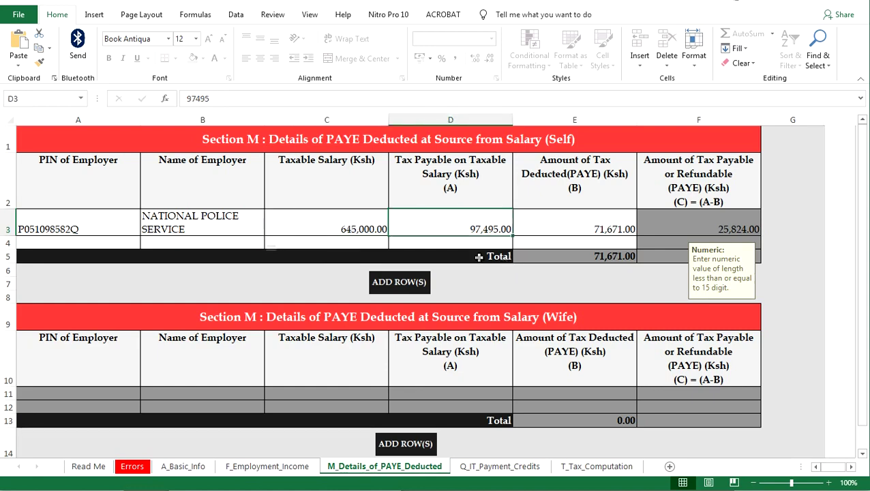
pyautogui.click(369, 227)
# Scroll through the tax computation sheet to see tax due of -941.00
pyautogui.hotkey('ctrl', 'pagedown')
pyautogui.hotkey('ctrl', 'pagedown')
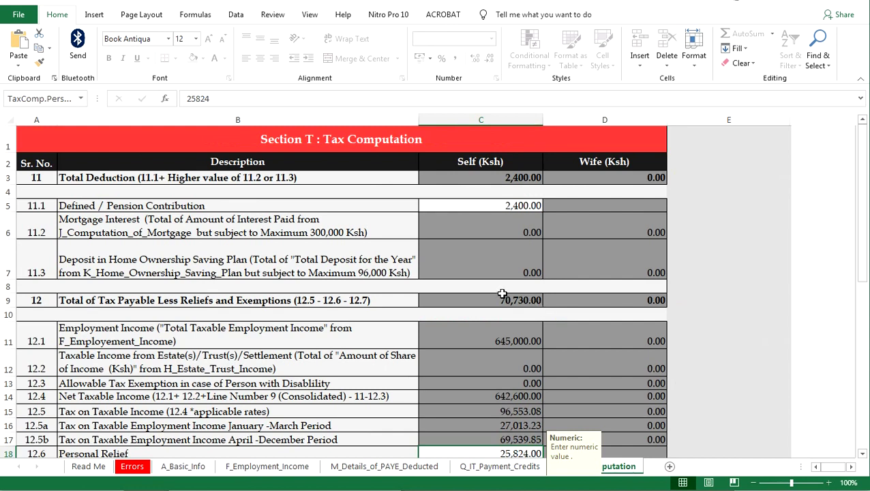
pyautogui.scroll(-1, 502, 290)
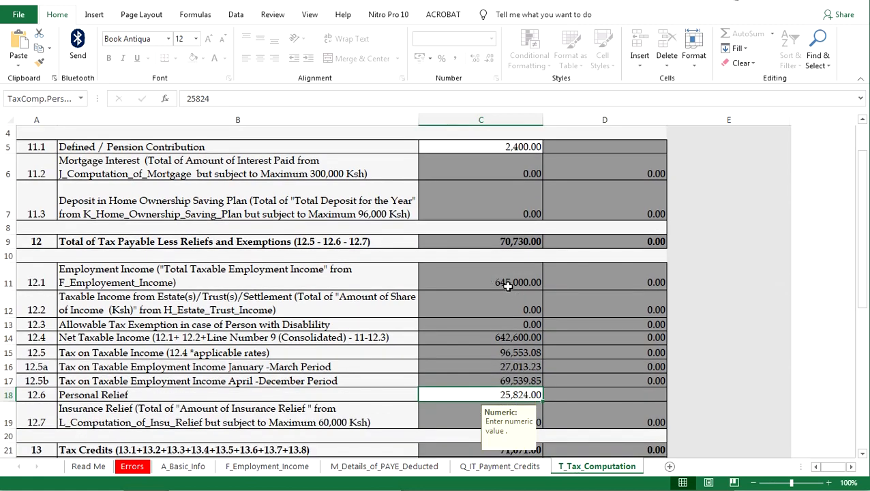
pyautogui.scroll(1, 511, 297)
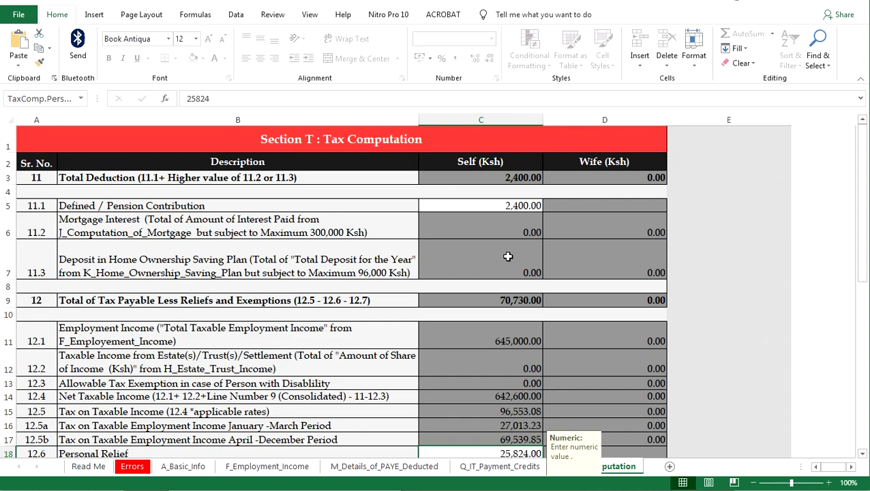
pyautogui.scroll(-4, 508, 257)
pyautogui.scroll(-3, 523, 364)
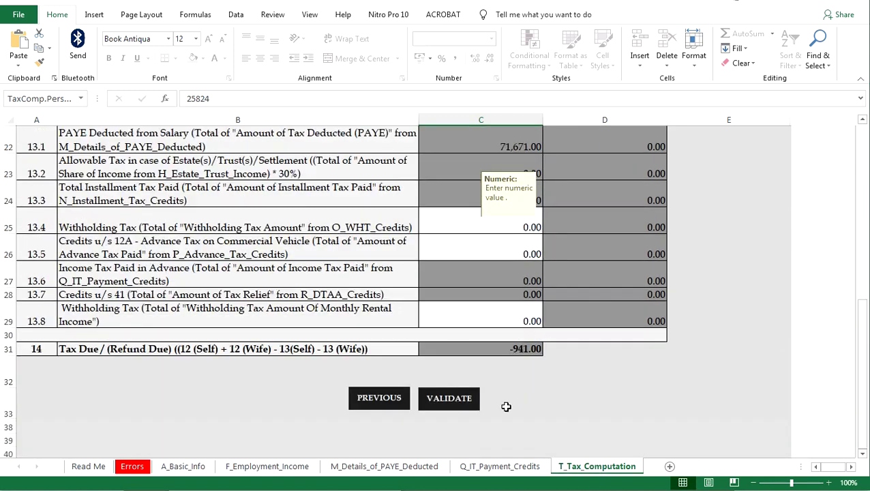
# Delete the income and pension split values in H6:H9 on F_Employment_Income
pyautogui.click(382, 466)
pyautogui.click(268, 466)
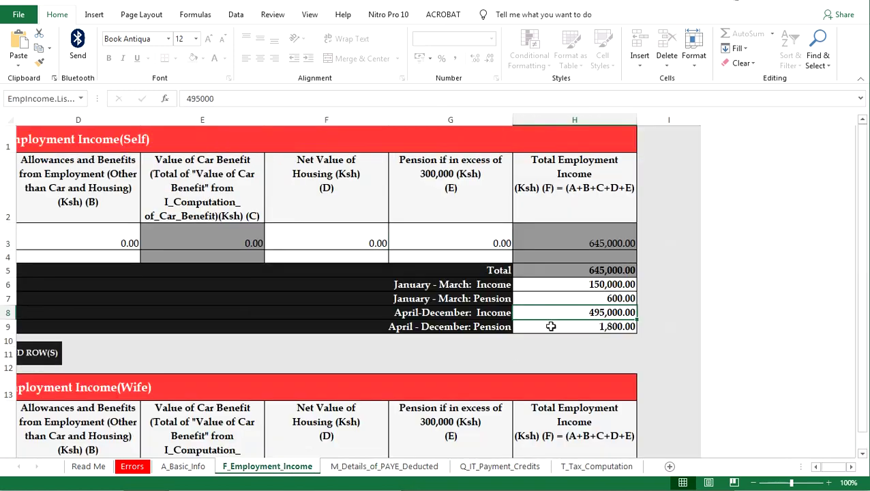
pyautogui.moveTo(564, 285); pyautogui.dragTo(617, 327)
pyautogui.press('Delete')
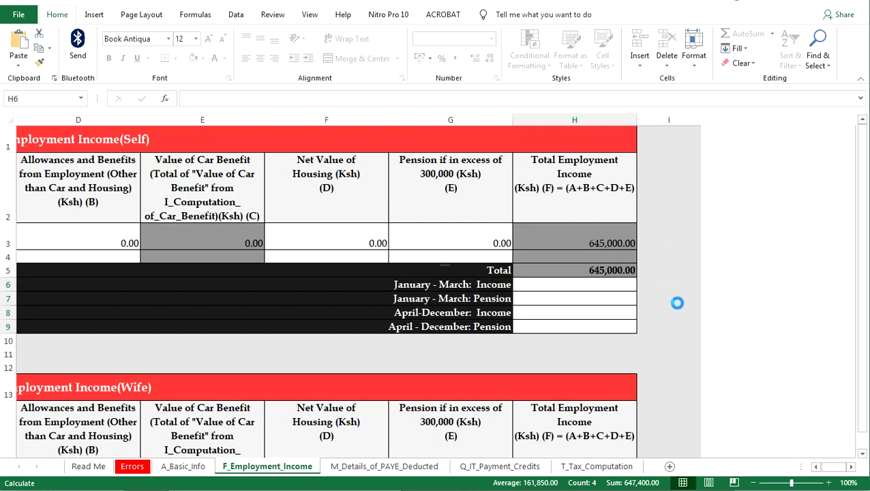
# Confirm tax due now reads 1,925.00 and run VALIDATE on the return
pyautogui.click(580, 469)
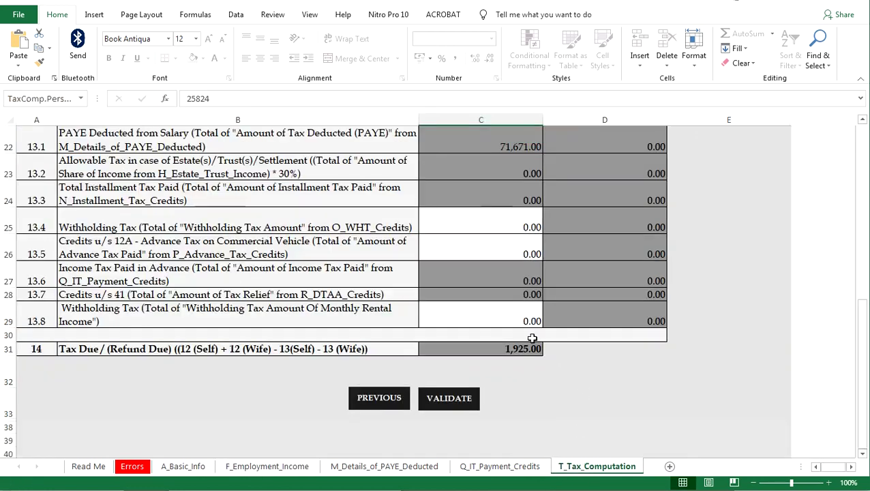
pyautogui.click(299, 466)
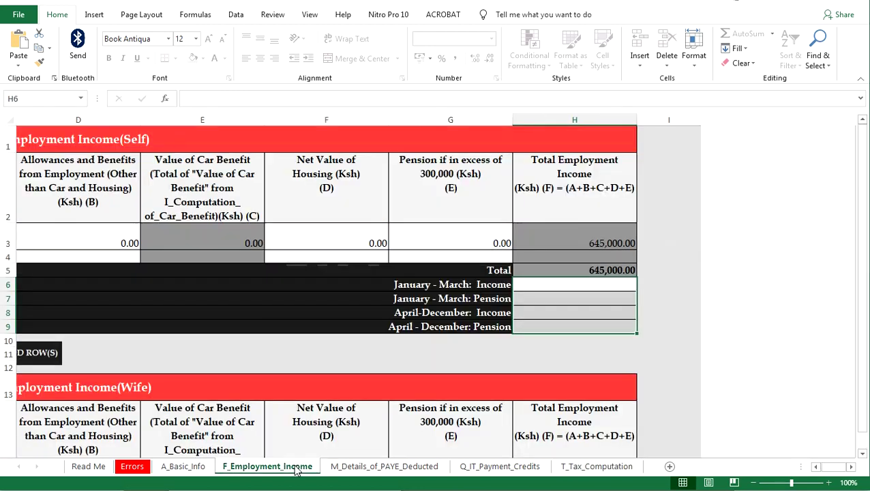
pyautogui.click(569, 469)
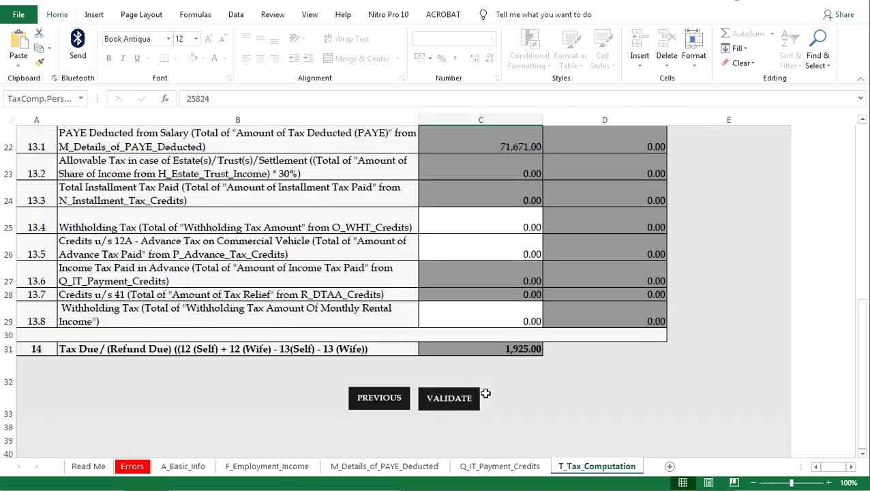
pyautogui.click(456, 398)
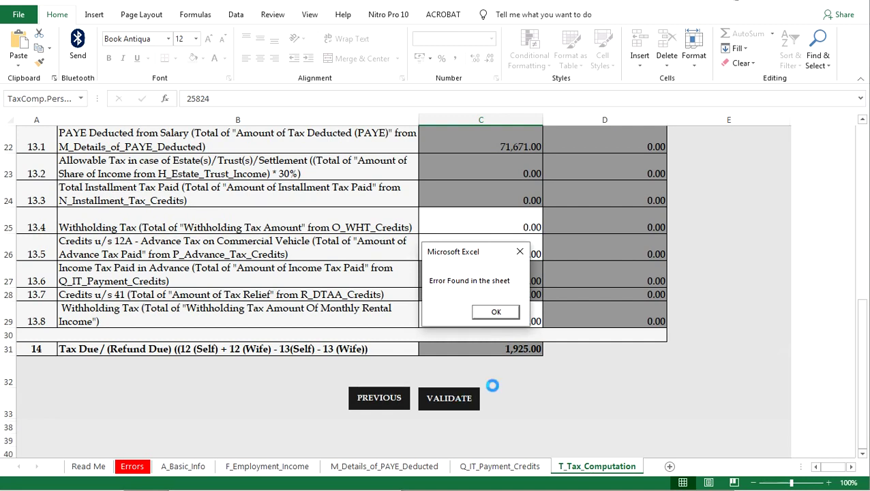
# Move the 'Error Found in the sheet' message aside and OK it to view the H6/H7 errors
pyautogui.moveTo(461, 249); pyautogui.dragTo(689, 342)
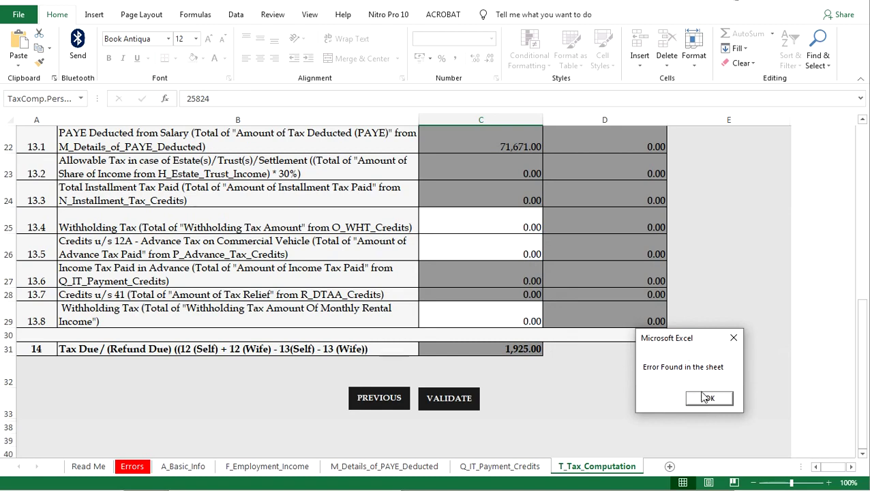
pyautogui.click(707, 398)
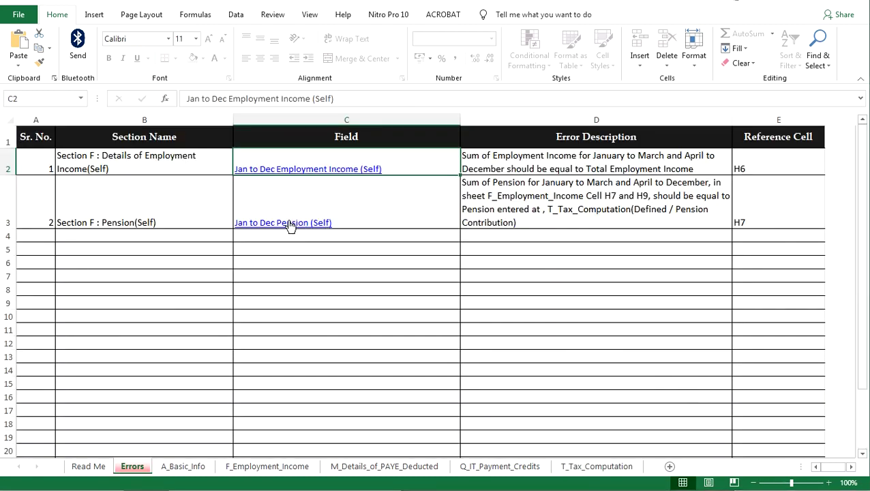
# Re-enter income 150,000 and 495,000 and pension 600 and 1,800 in H6–H9, then view T_Tax_Computation
pyautogui.click(290, 224)
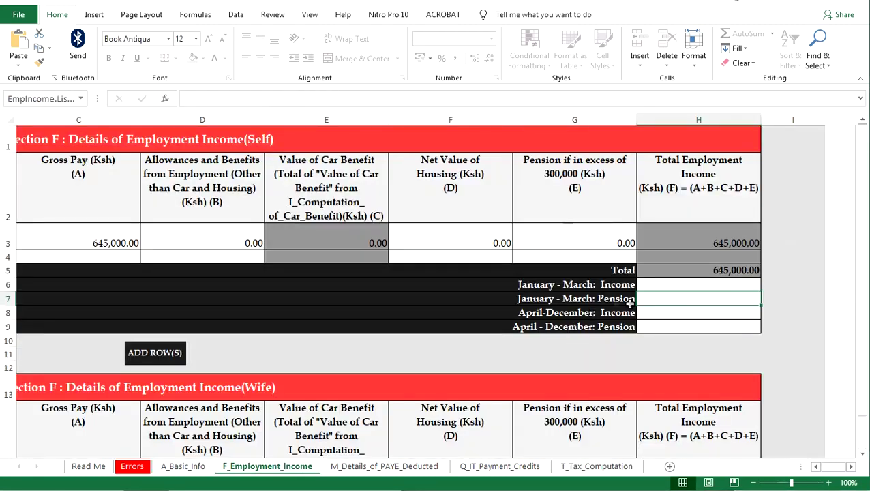
pyautogui.click(644, 284)
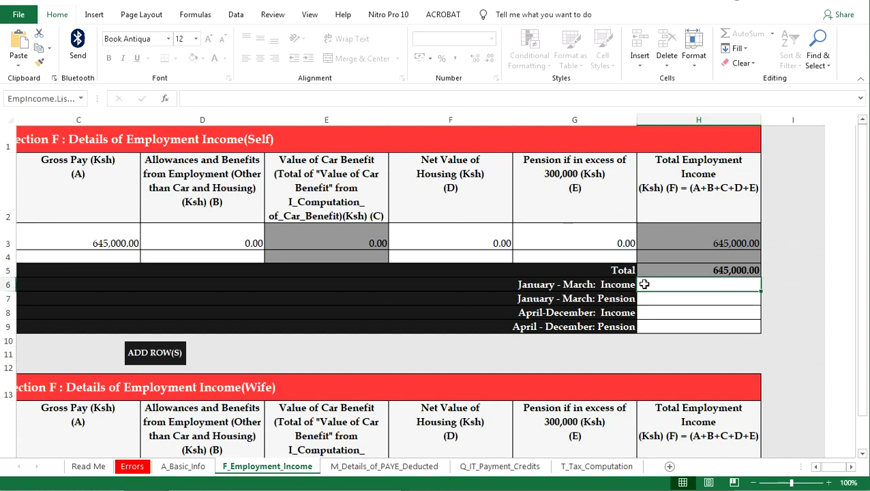
pyautogui.write('150,0')
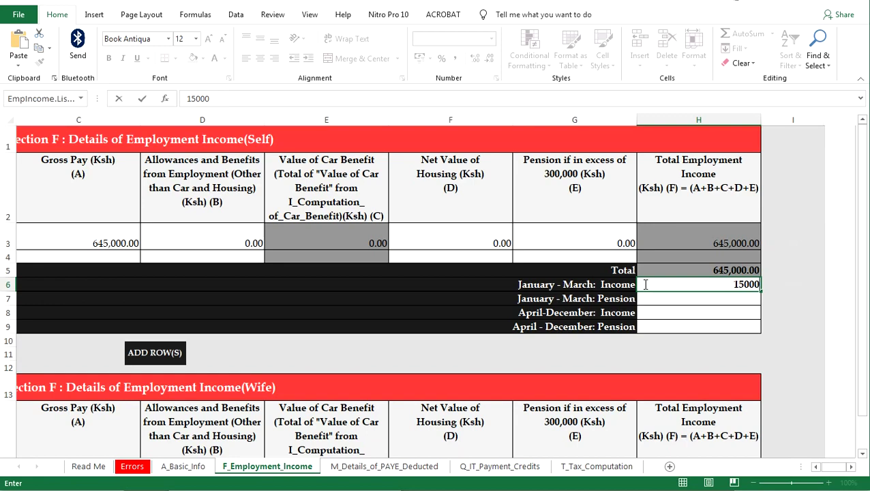
pyautogui.write('00')
pyautogui.press('Return')
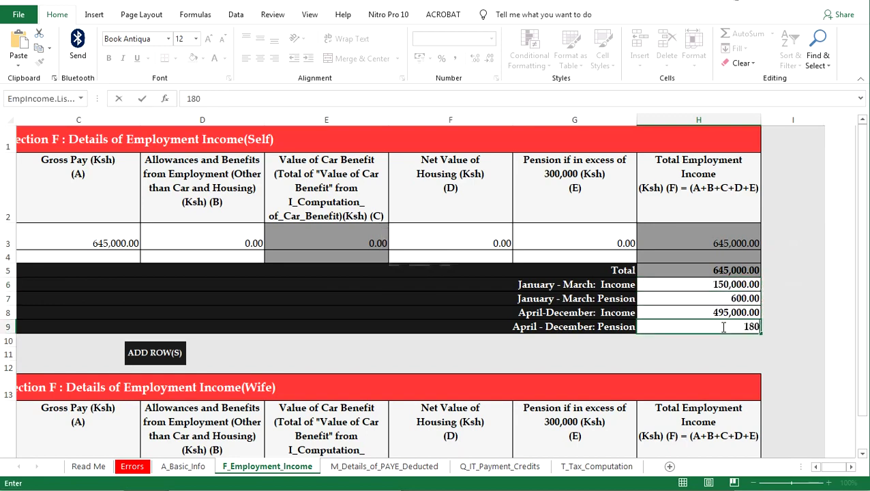
pyautogui.write('00')
pyautogui.click(703, 313)
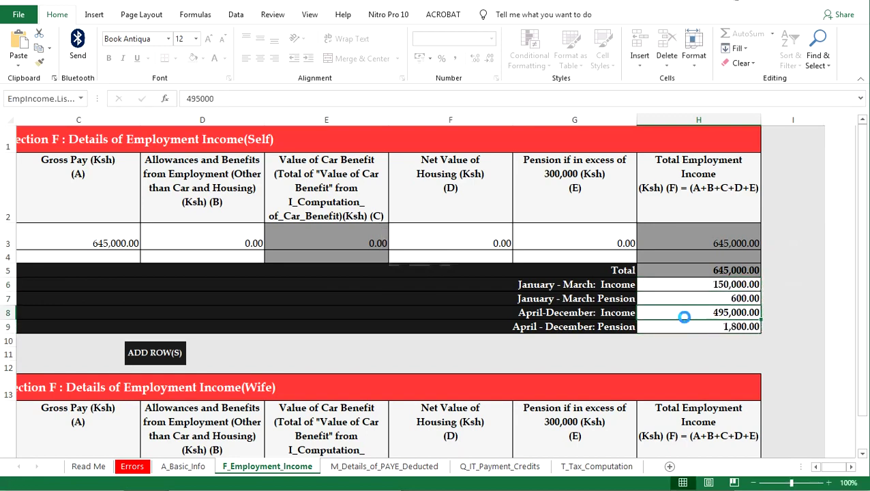
pyautogui.click(599, 468)
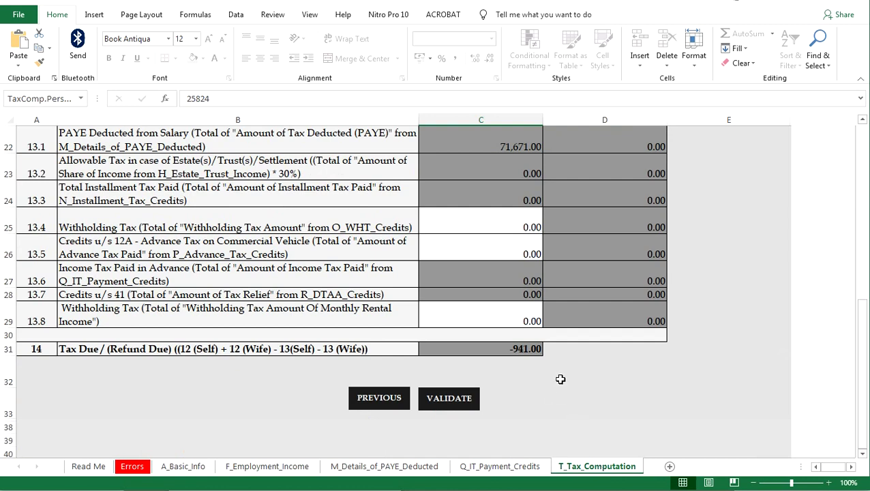
# Revalidate and OK the error to list the five missing bank fields B23–B27
pyautogui.click(458, 400)
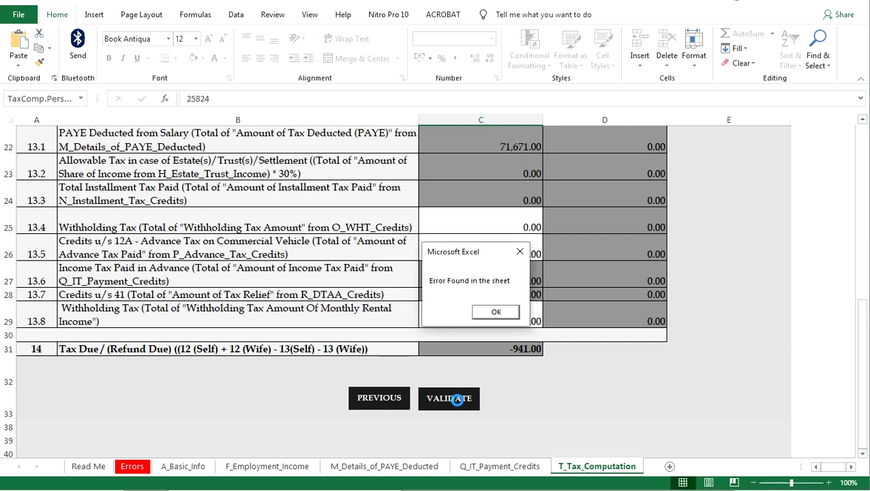
pyautogui.click(494, 312)
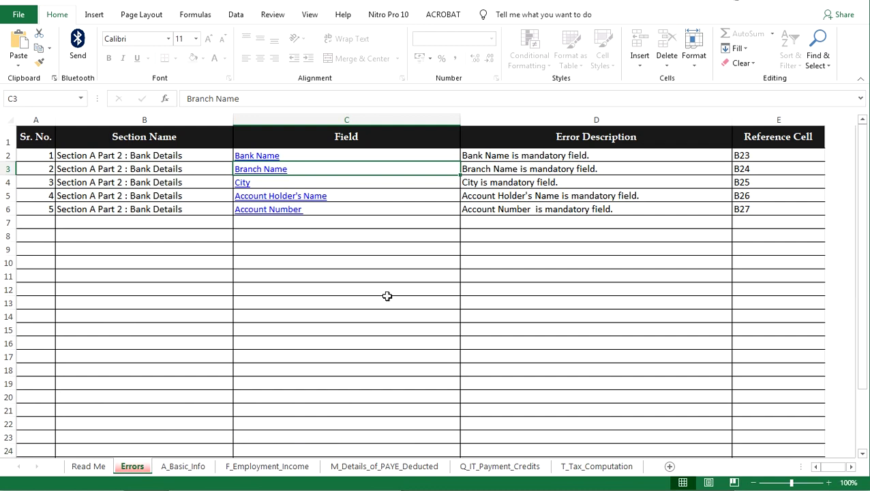
# Choose Guardian Bank Limited, enter Kisumu as branch and city, plus the holder's name and account number
pyautogui.click(252, 158)
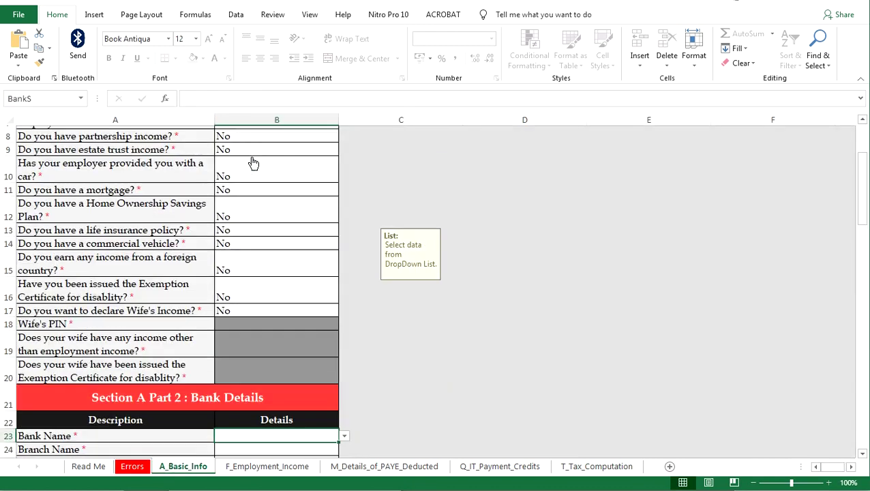
pyautogui.scroll(-3, 307, 342)
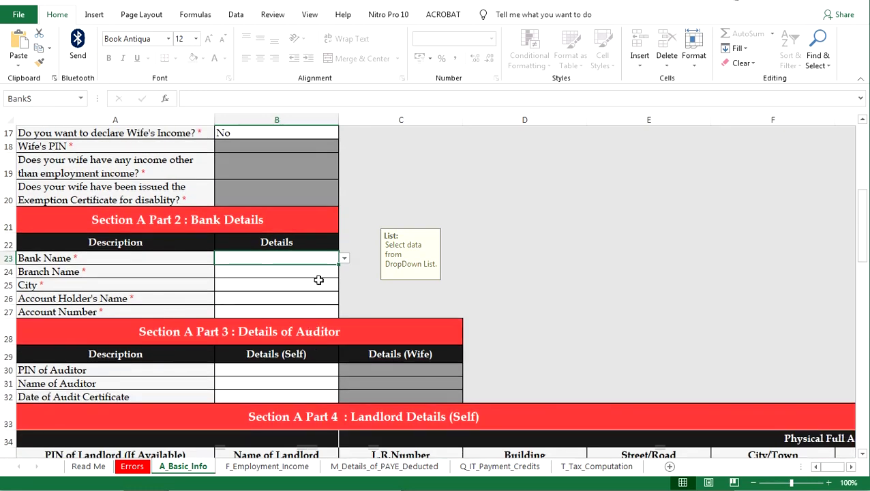
pyautogui.click(345, 258)
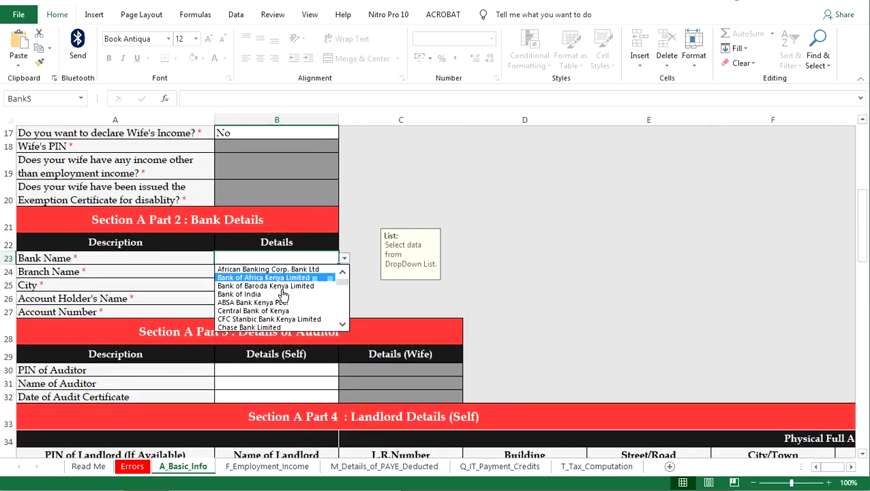
pyautogui.scroll(-6, 346, 295)
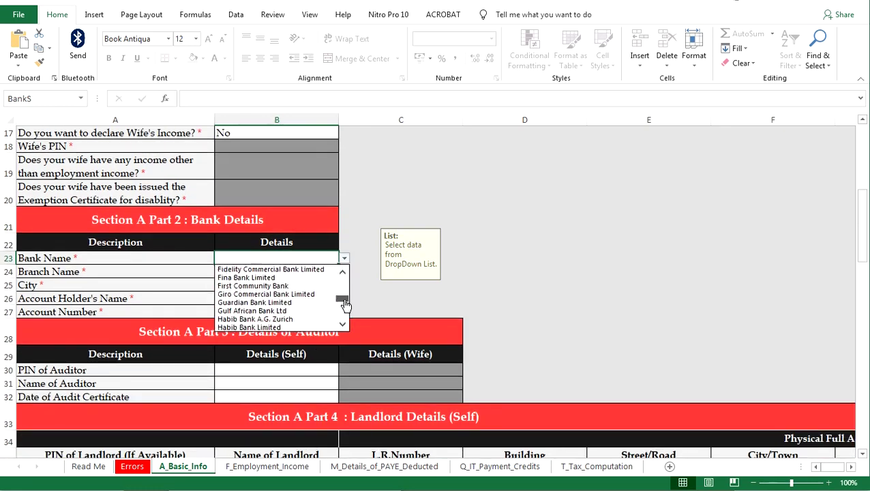
pyautogui.click(285, 303)
pyautogui.click(338, 310)
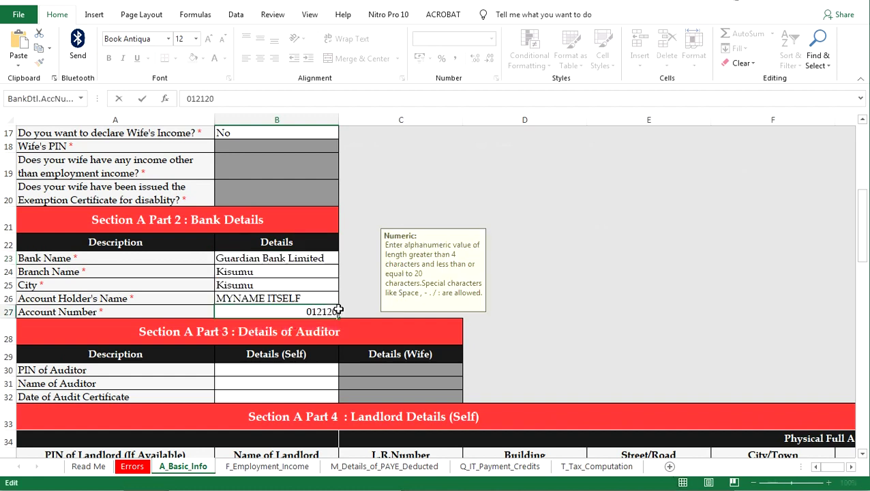
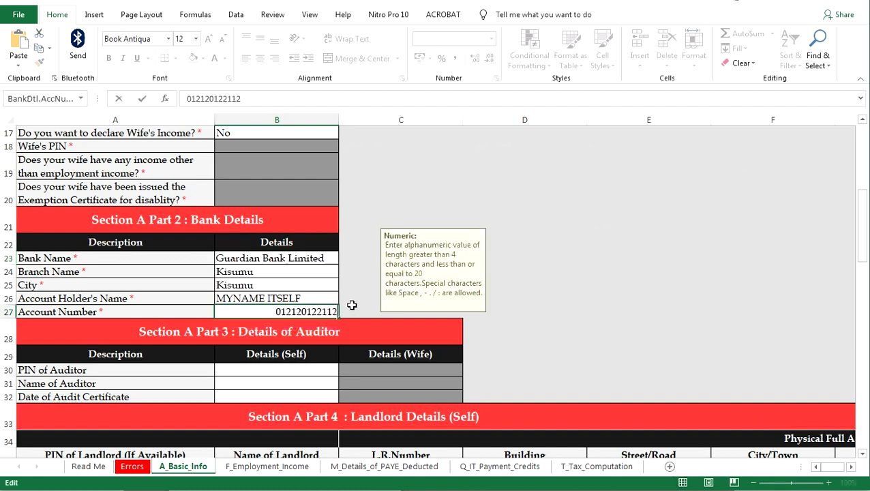
pyautogui.click(355, 302)
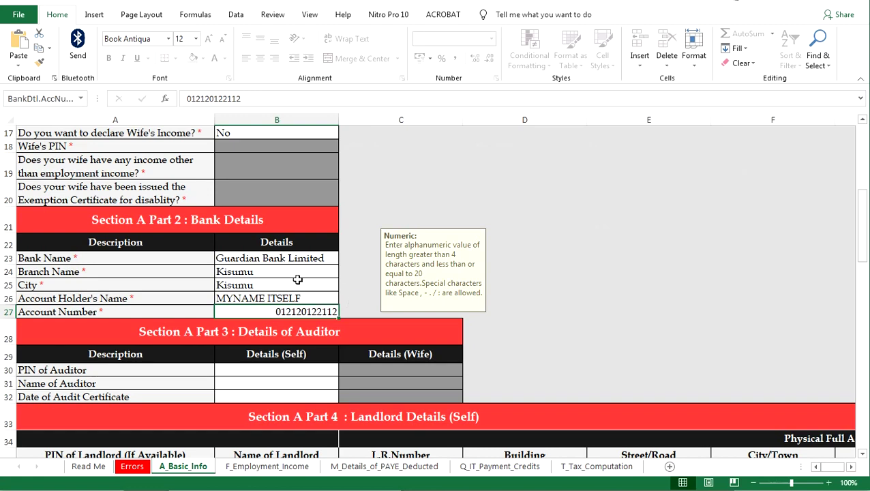
# Validate the return from T_Tax_Computation without errors and confirm generating the upload zip
pyautogui.click(596, 465)
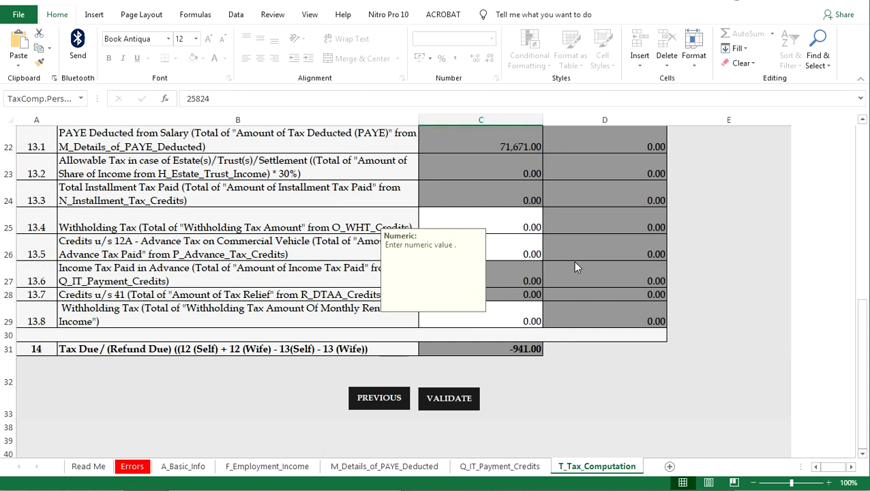
pyautogui.click(467, 396)
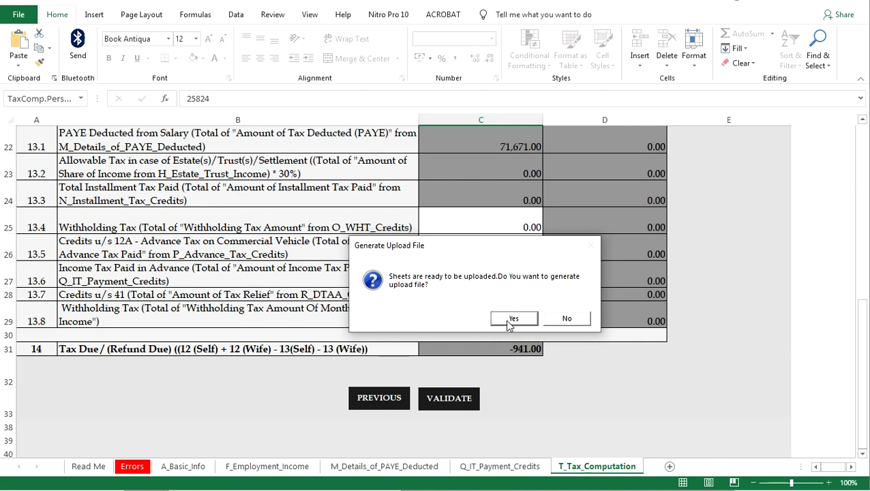
pyautogui.click(510, 319)
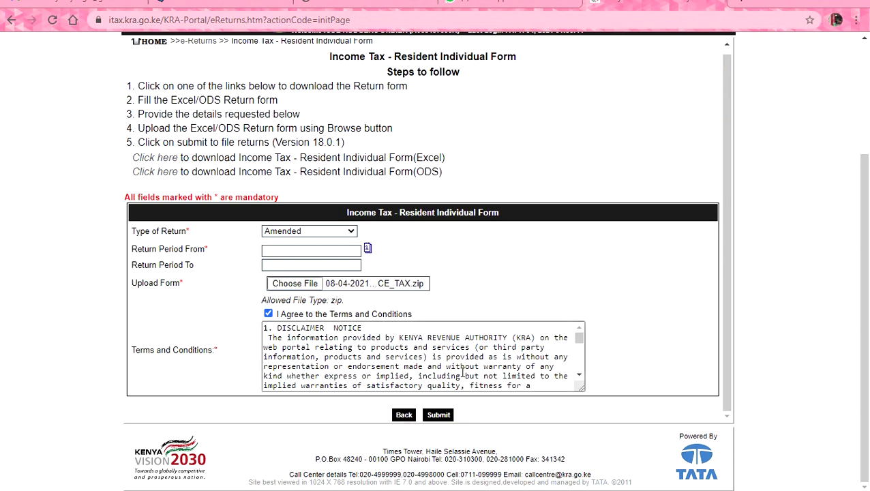
# Submit the iTax return form, then re-tick 'I Agree to the Terms and Conditions'
pyautogui.click(438, 415)
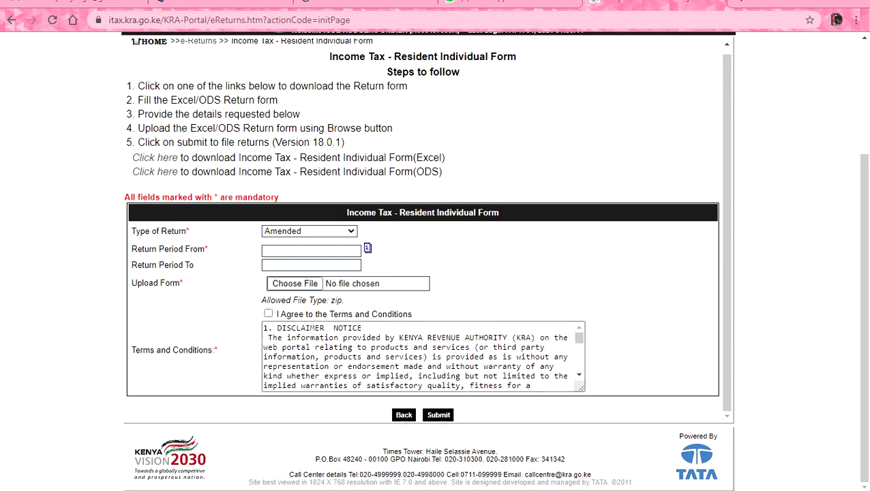
pyautogui.click(269, 314)
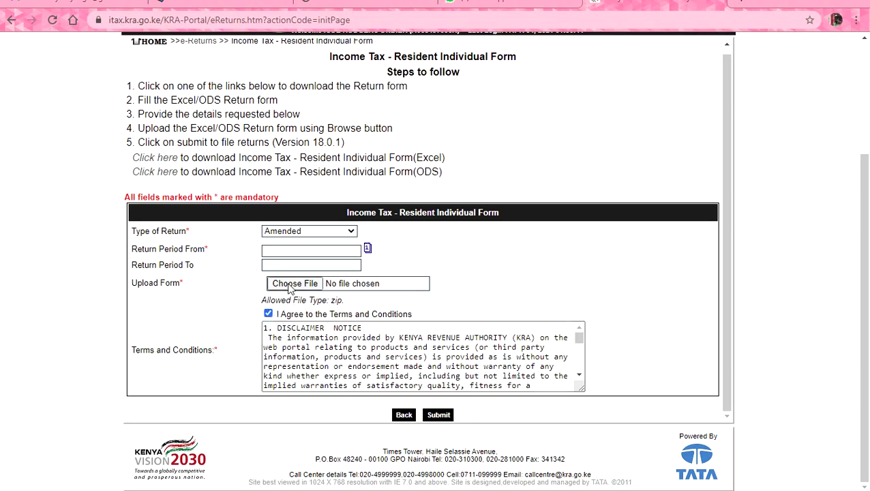